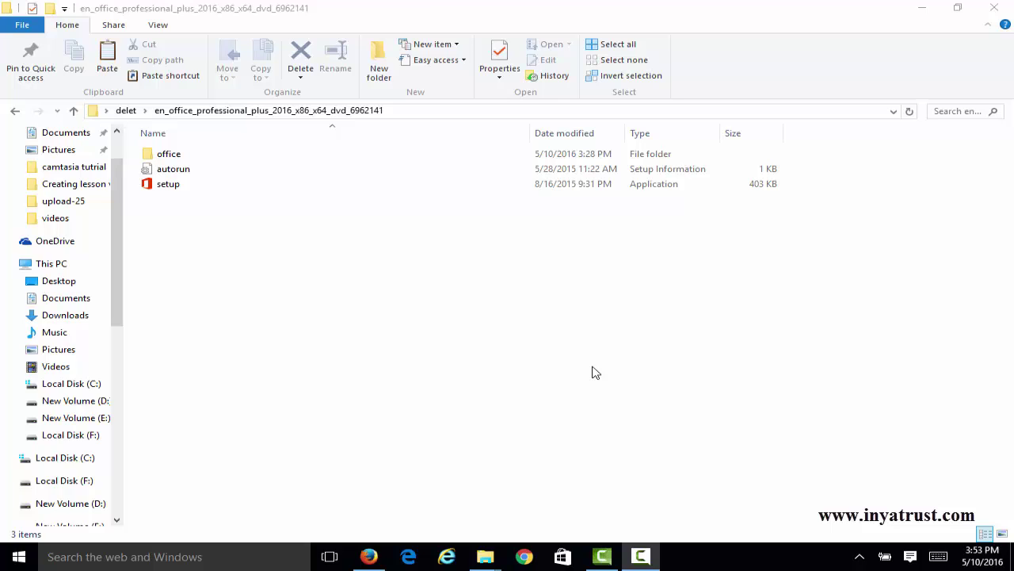
Install Office Professional Plus 2016 with the setup application, and return to the desktop once the installer is closed
double_click(226, 190)
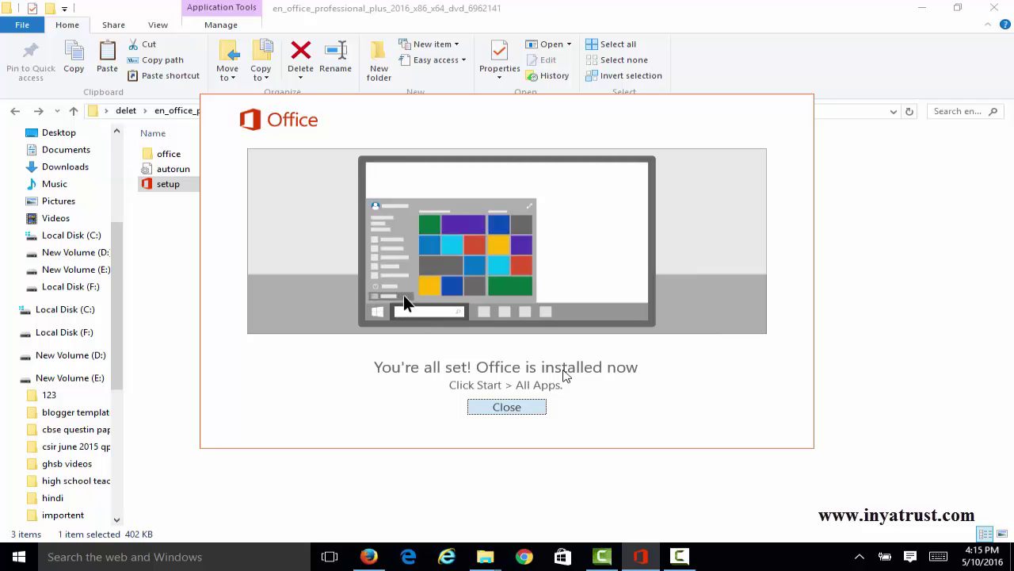
key(Return)
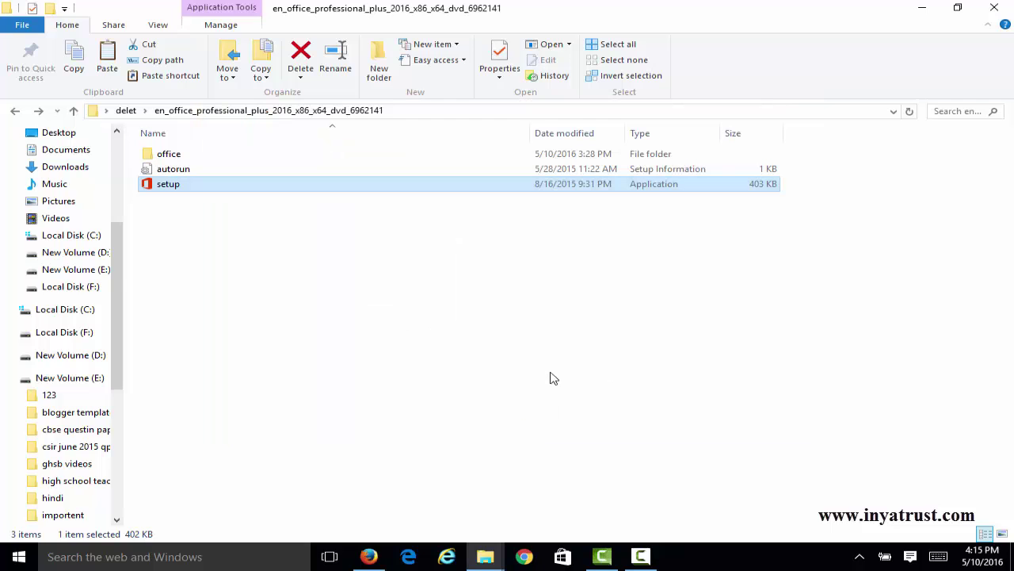
click(921, 8)
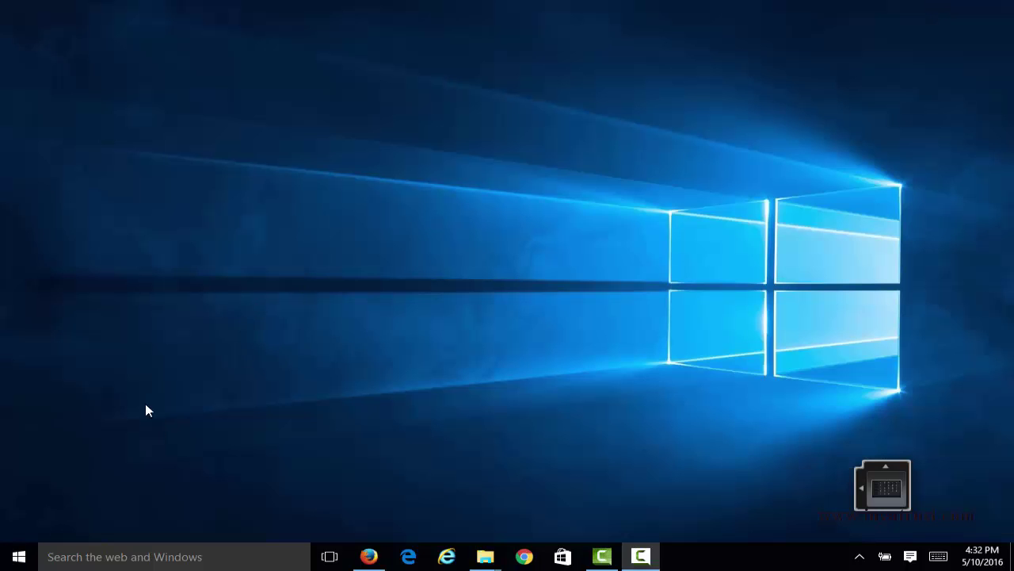
Browse all installed apps and expand the Microsoft Office 2013 folder to examine the programs it contains
click(25, 555)
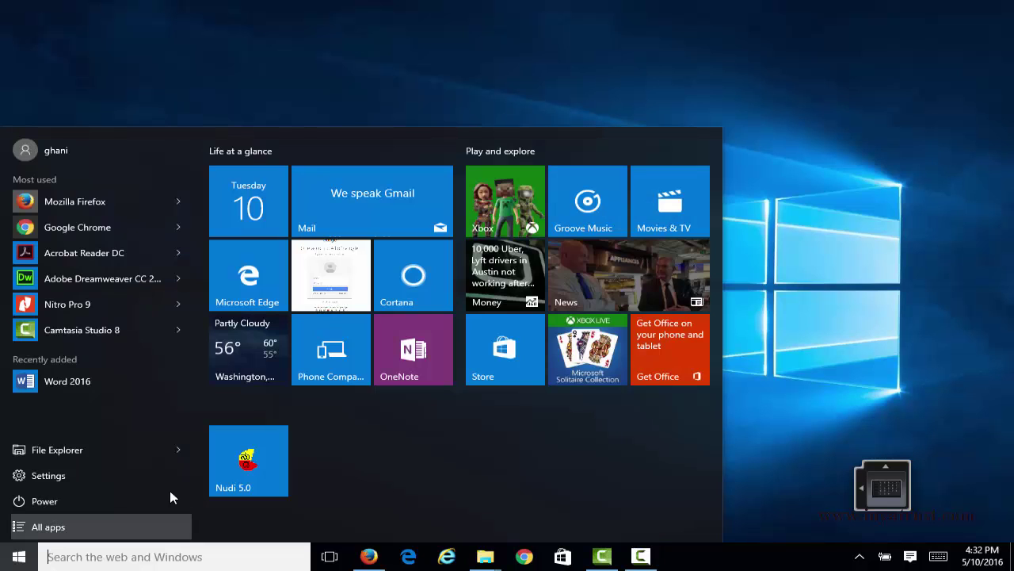
click(51, 524)
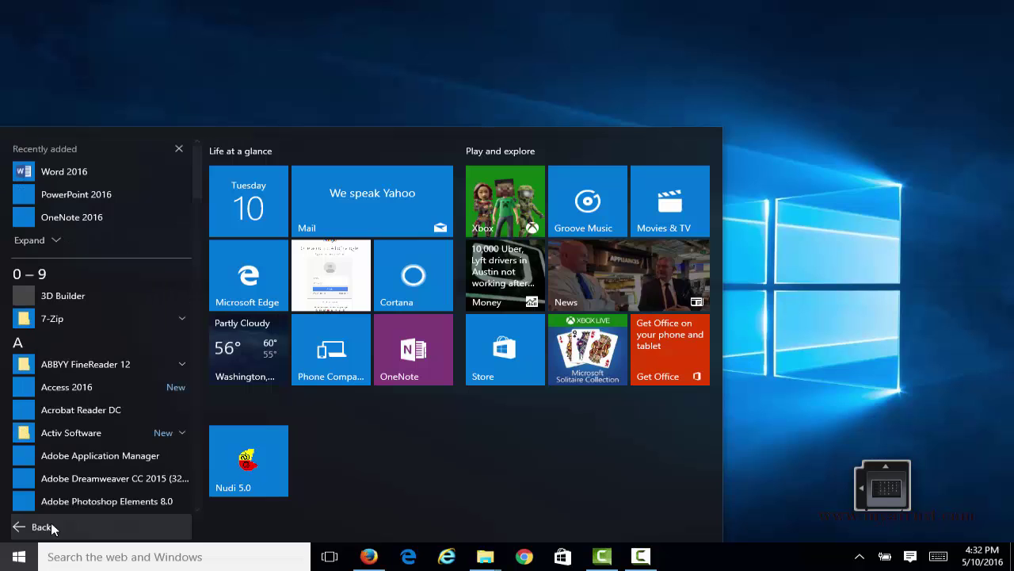
scroll(98, 410, down, 3)
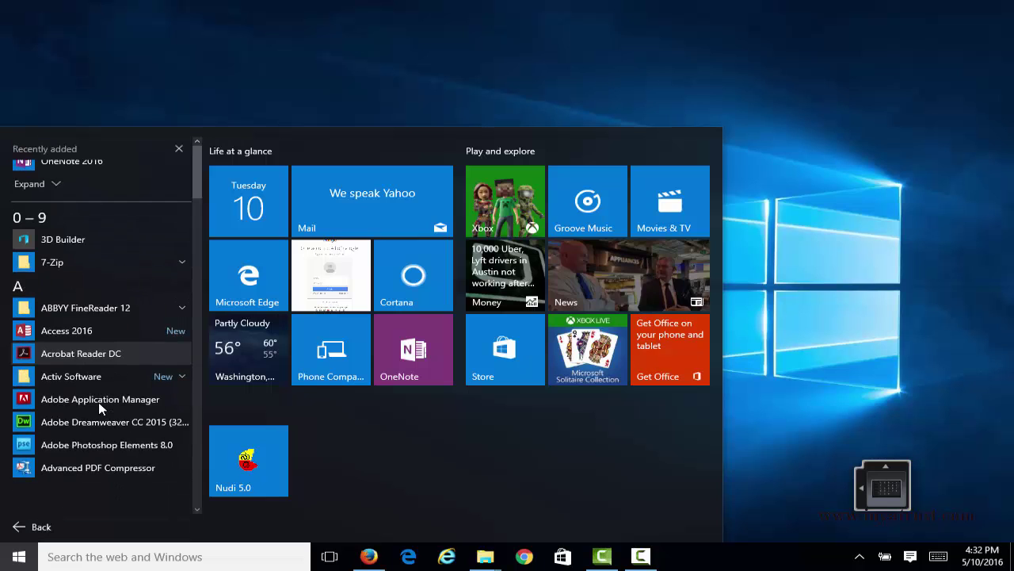
scroll(99, 408, down, 8)
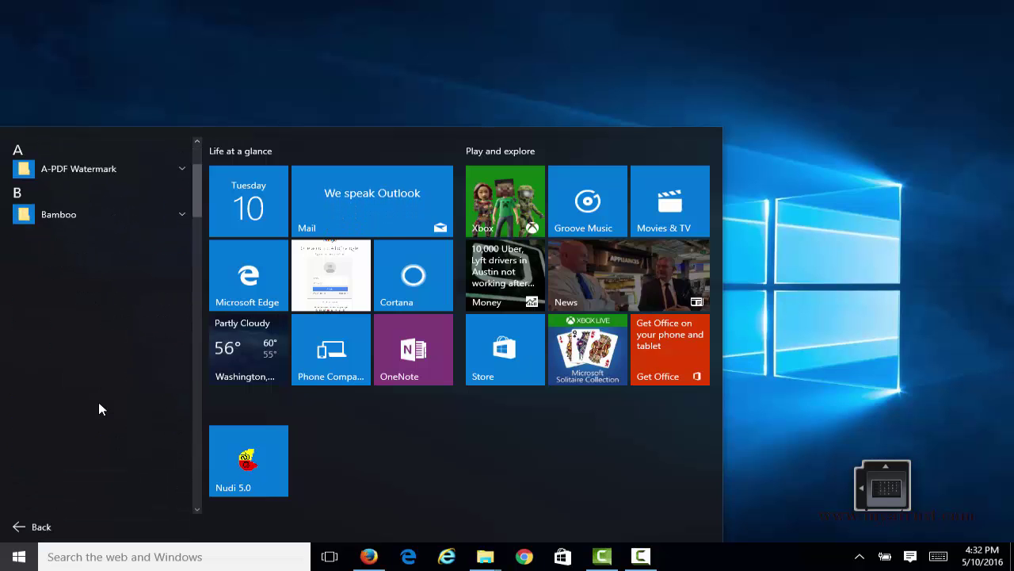
scroll(99, 405, down, 3)
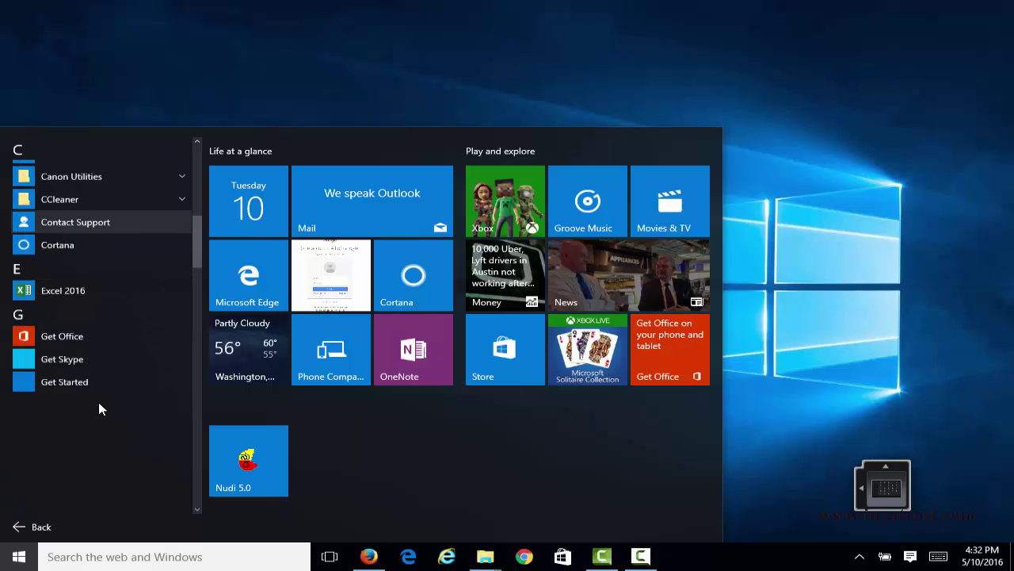
scroll(98, 402, down, 1)
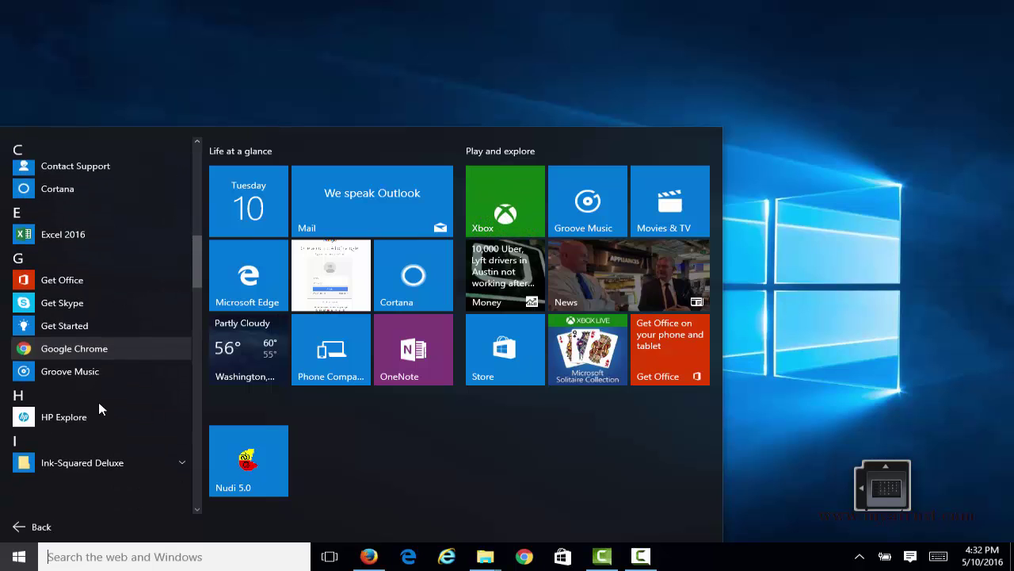
scroll(99, 404, down, 3)
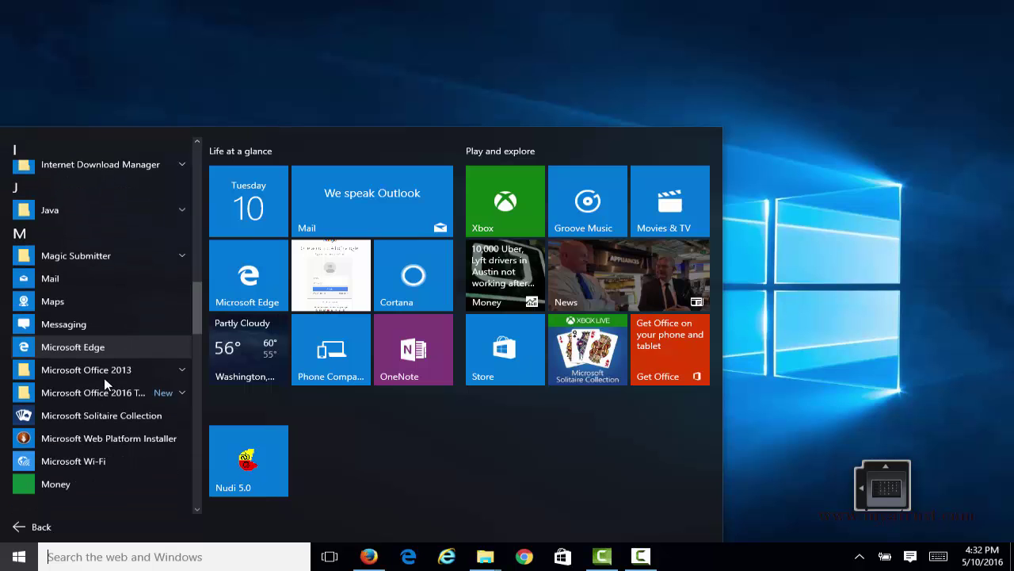
scroll(111, 372, down, 5)
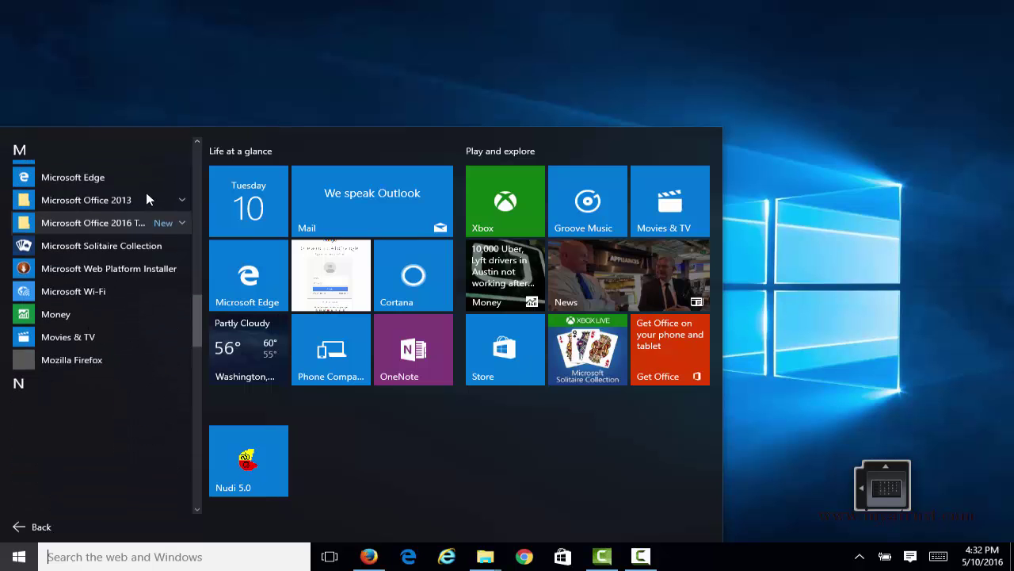
click(105, 202)
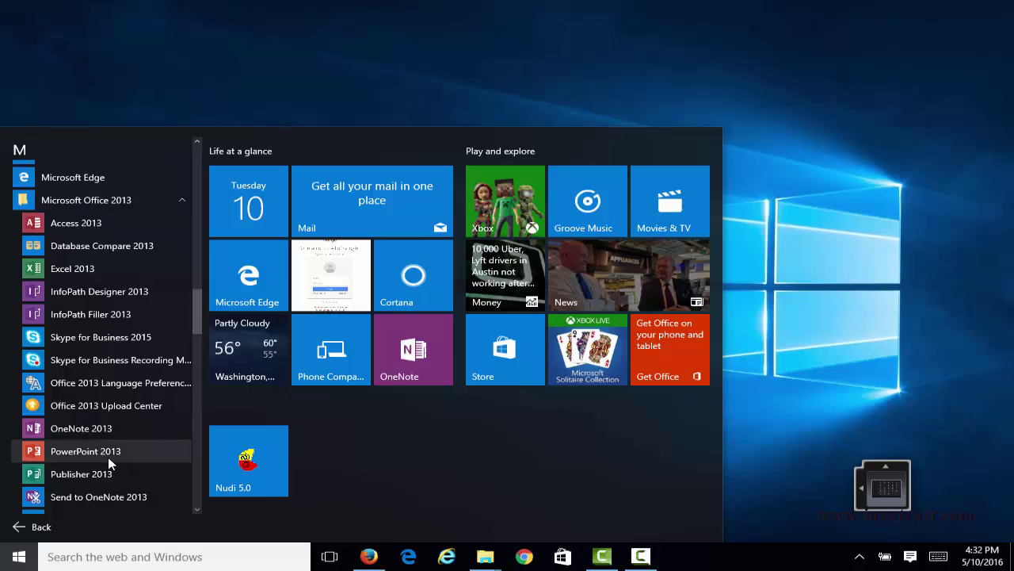
scroll(108, 457, down, 3)
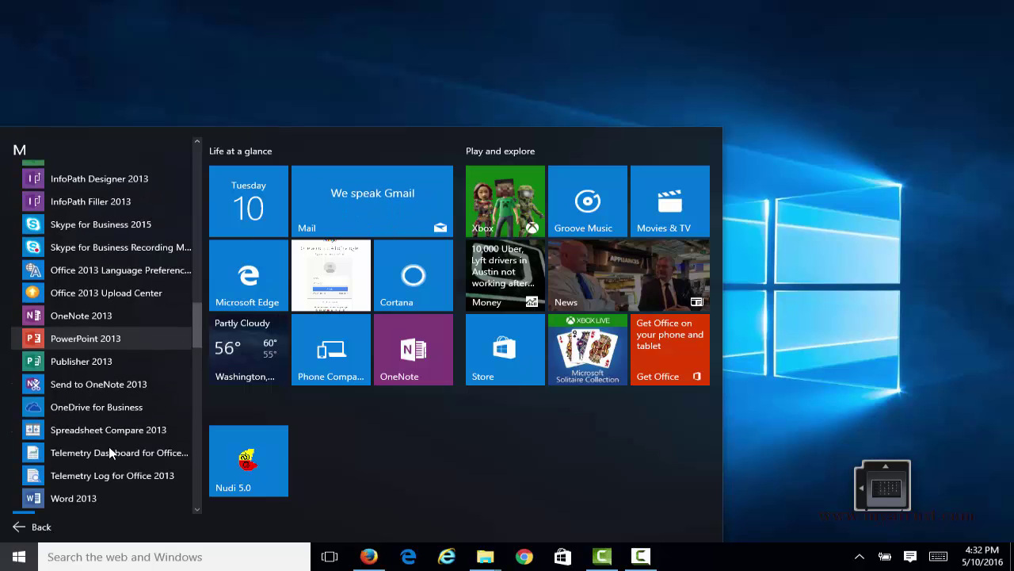
scroll(109, 446, down, 2)
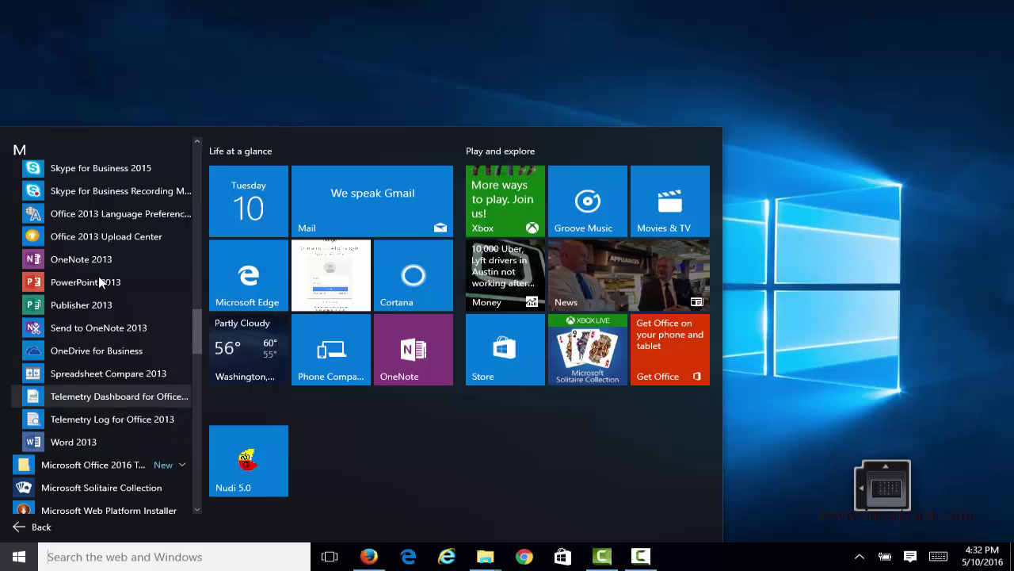
Expand the Microsoft Office 2016 tools folder and examine its entries
click(115, 465)
scroll(124, 451, down, 2)
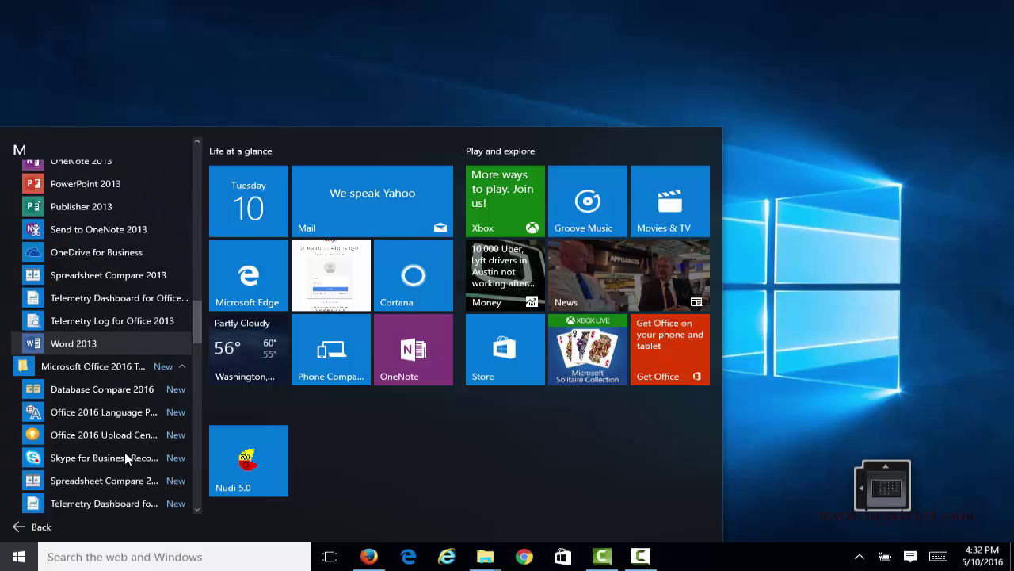
scroll(123, 439, down, 2)
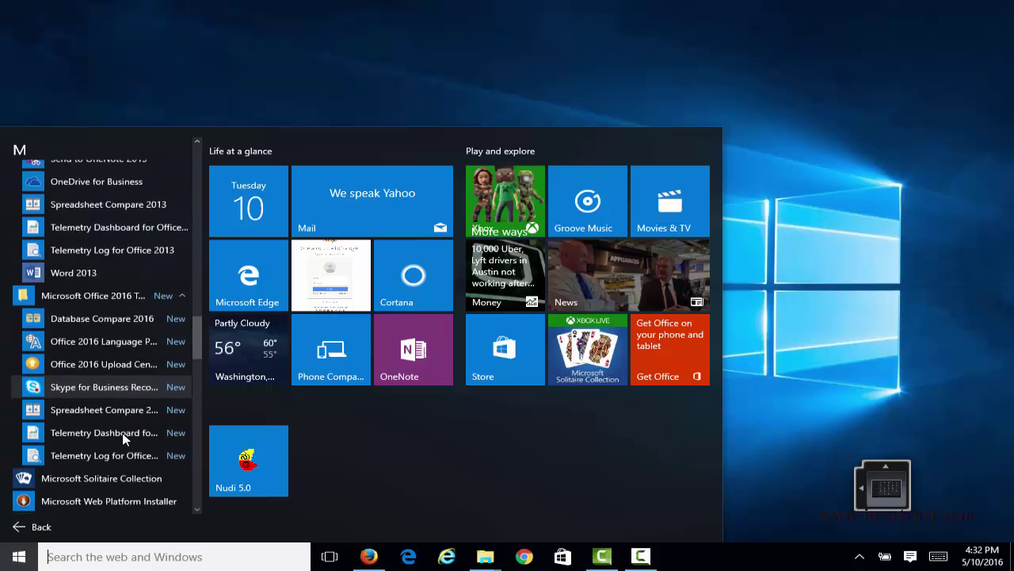
Launch Word 2016 from the list of installed apps and create a blank document
scroll(122, 432, down, 5)
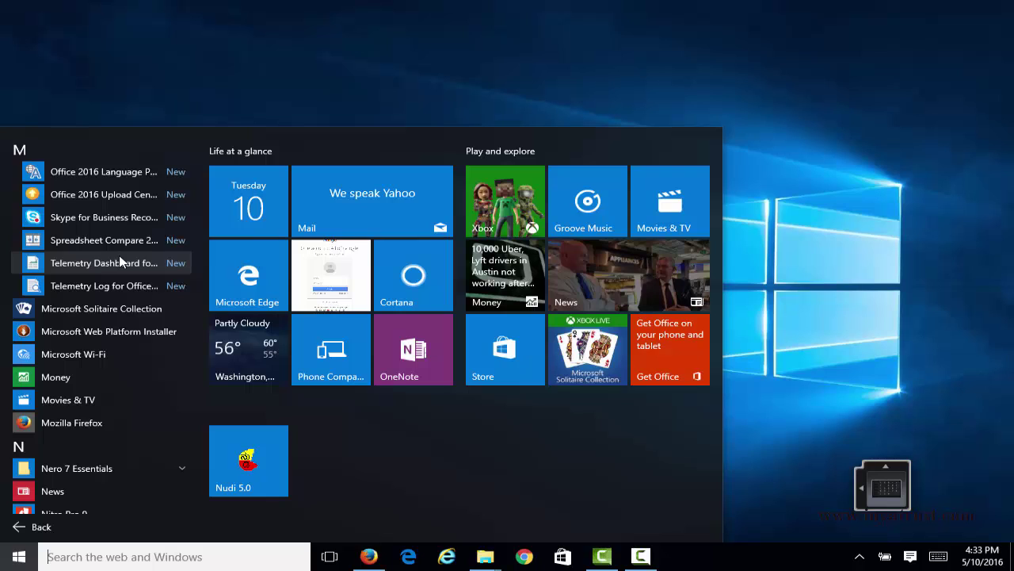
scroll(119, 255, down, 4)
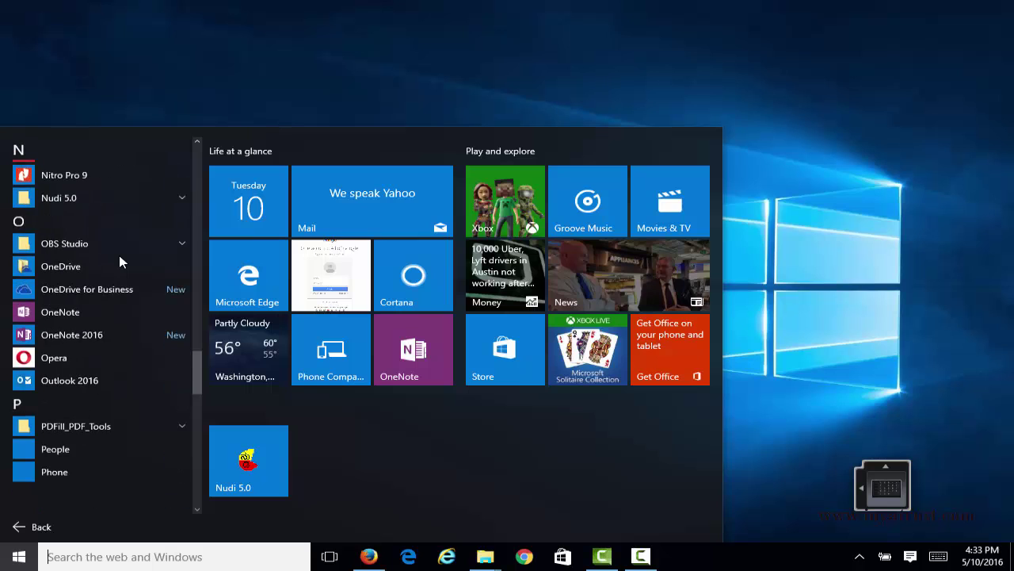
scroll(119, 256, down, 10)
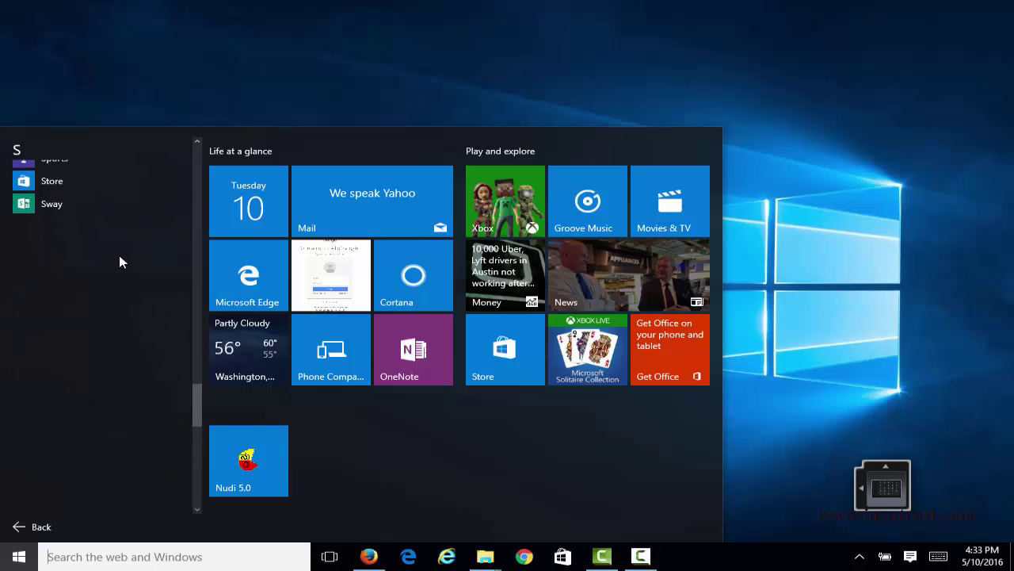
scroll(119, 255, down, 3)
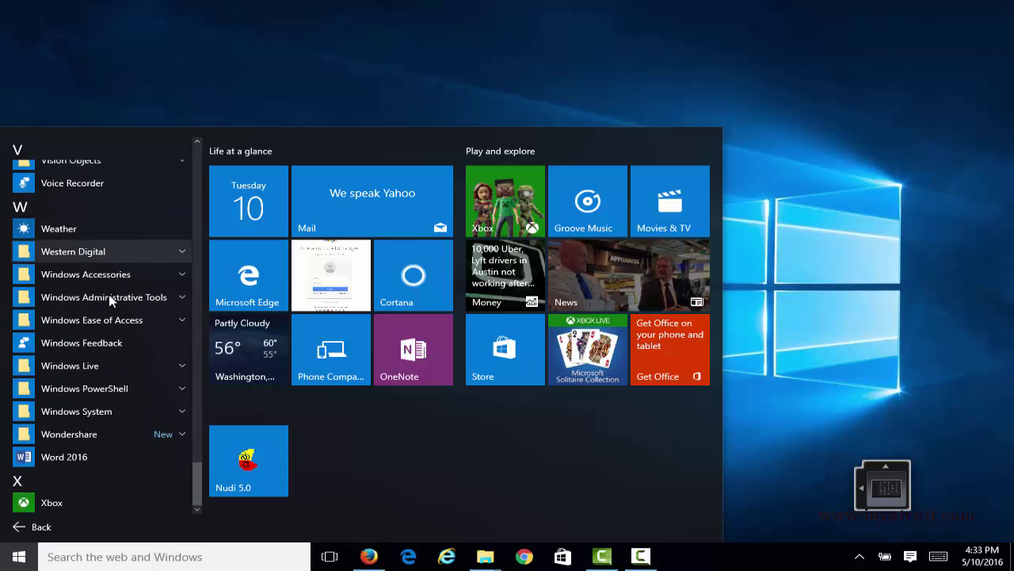
click(75, 458)
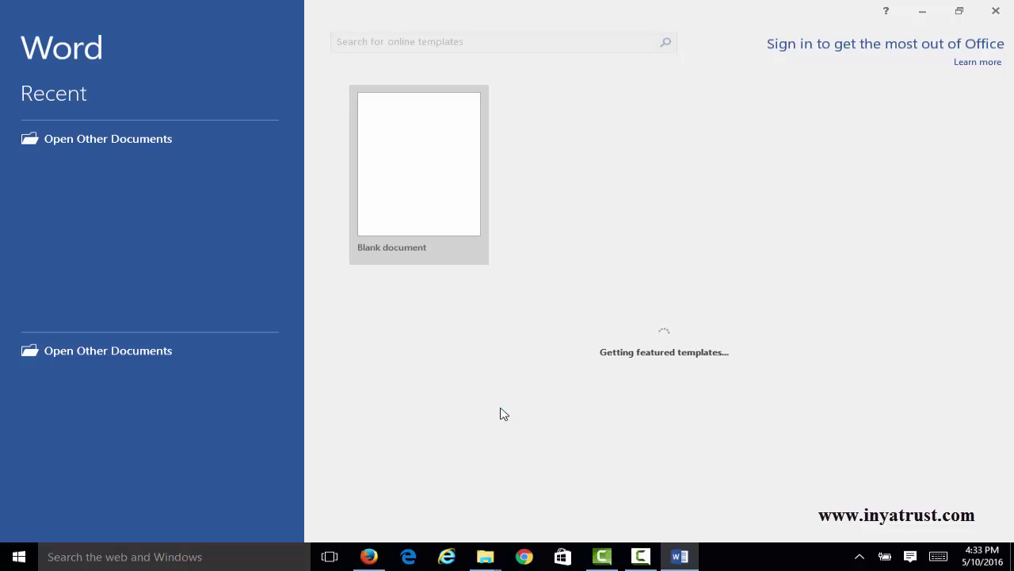
click(412, 192)
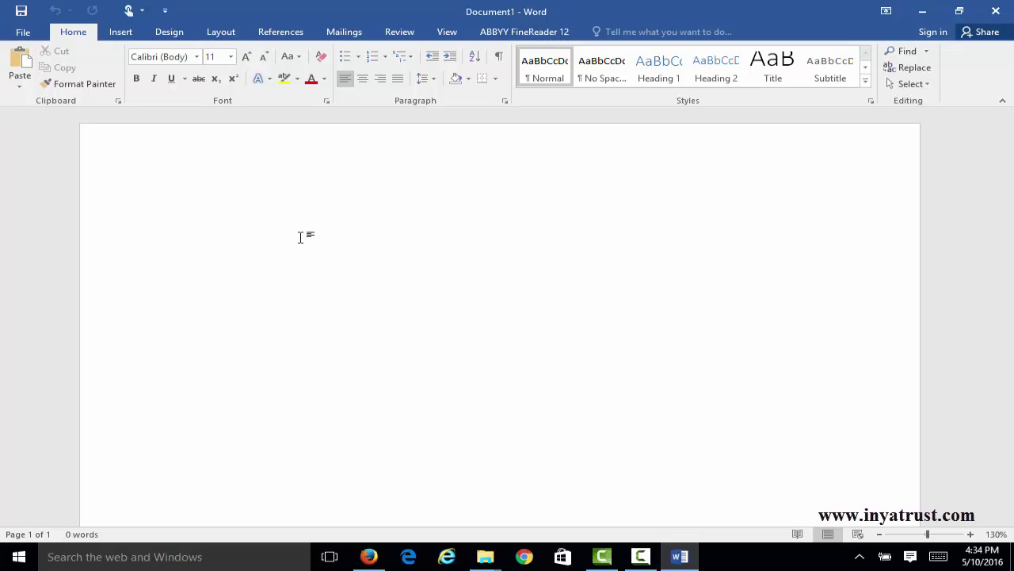
right_click(336, 235)
click(261, 220)
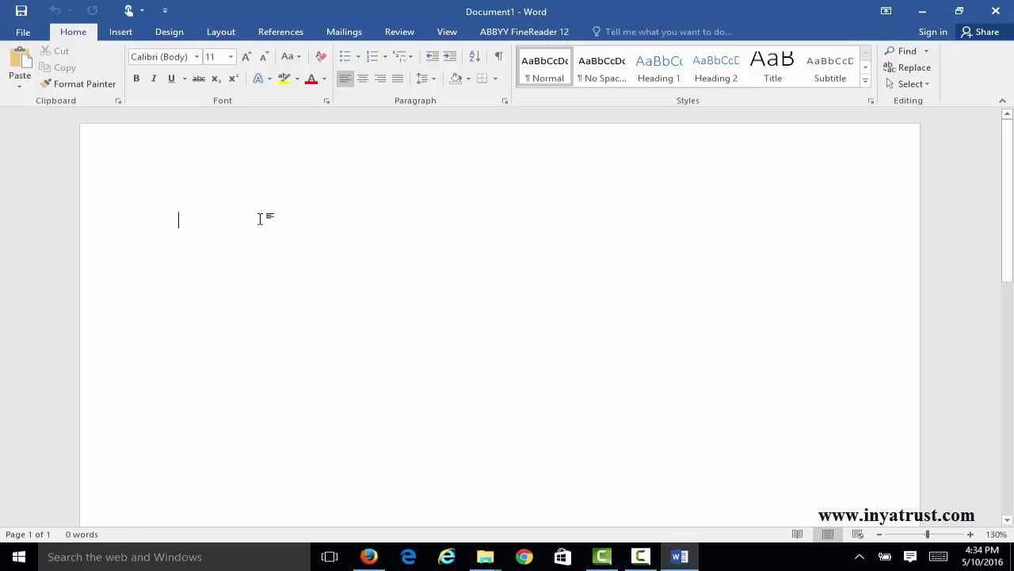
text(dddd)
key(BackSpace)
key(BackSpace)
key(BackSpace)
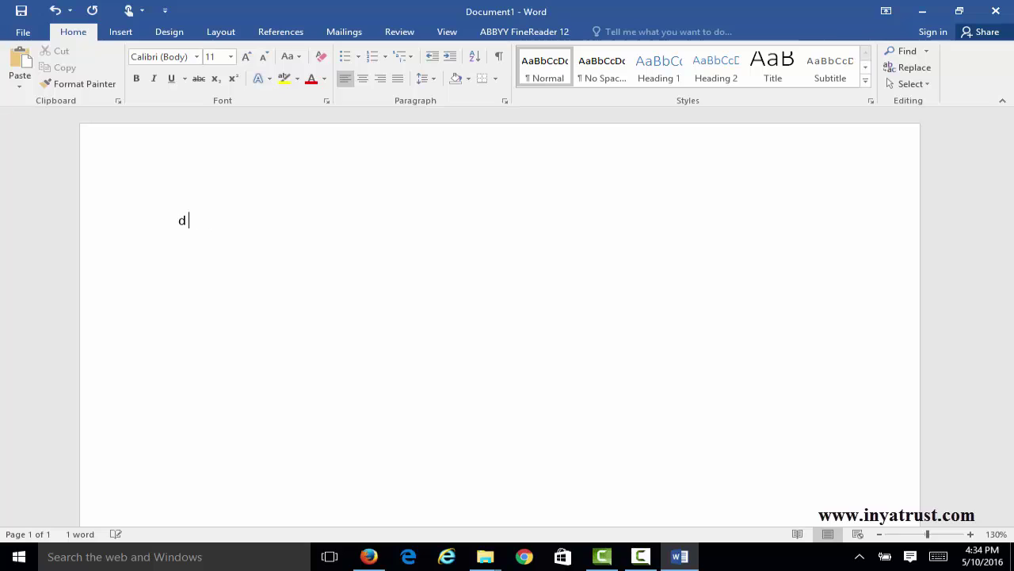
key(BackSpace)
text(k)
key(BackSpace)
Enter the text "inyatrust" on the first line of the blank document
text(inyatrust)
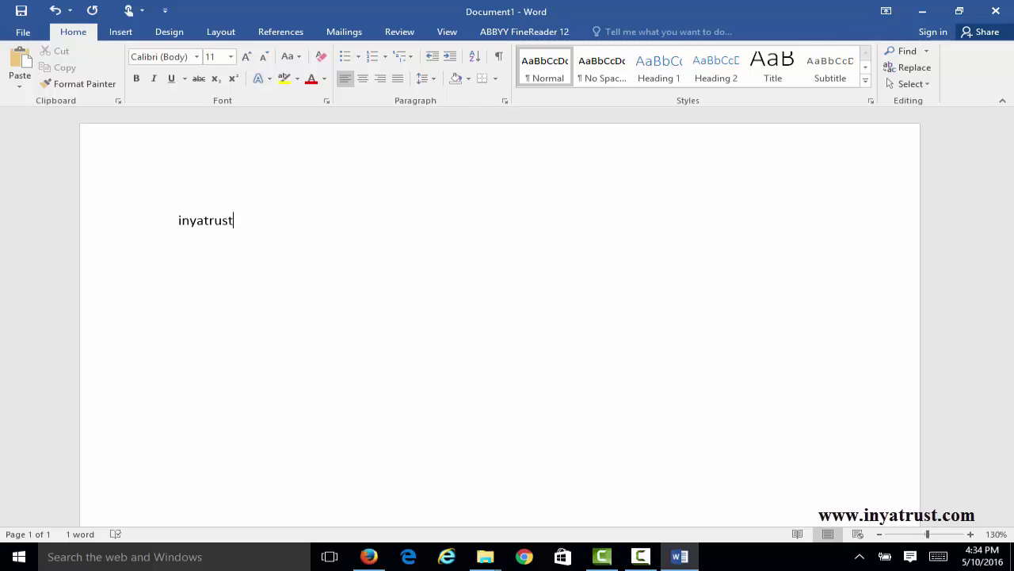
Check the product activation information on the Account page, and return to the document
click(24, 32)
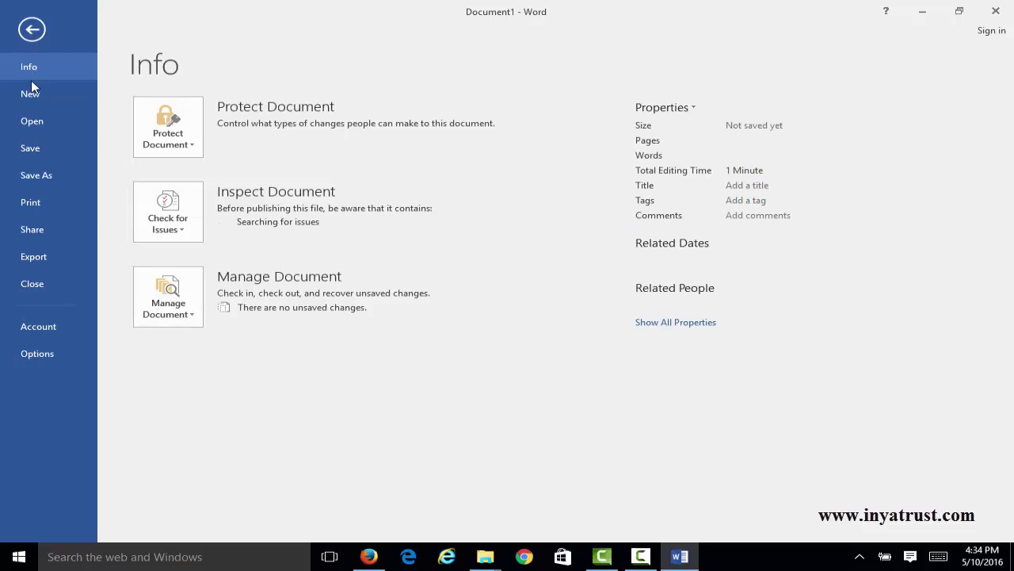
click(38, 332)
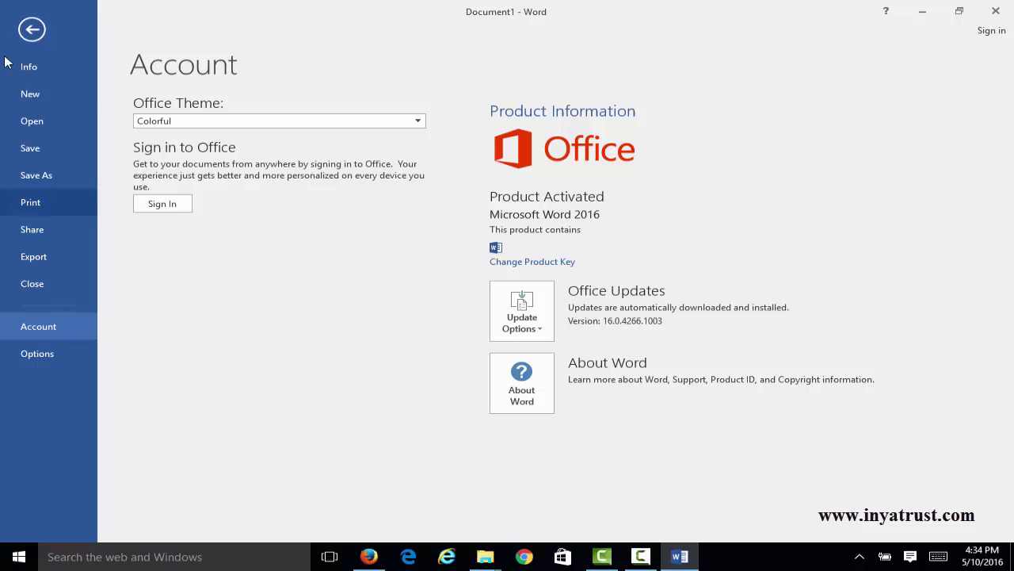
click(32, 29)
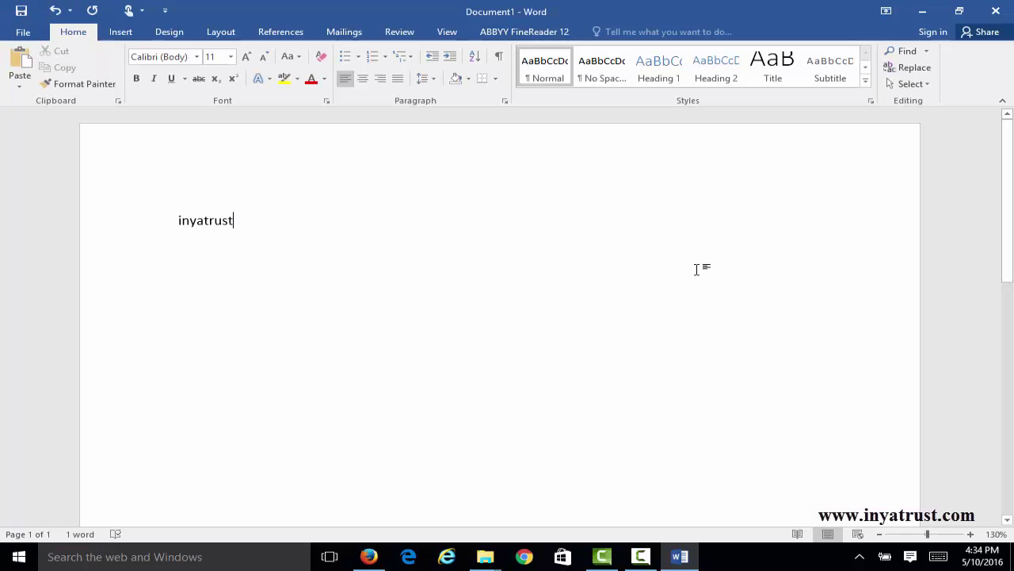
Close Word without saving the test document
click(997, 11)
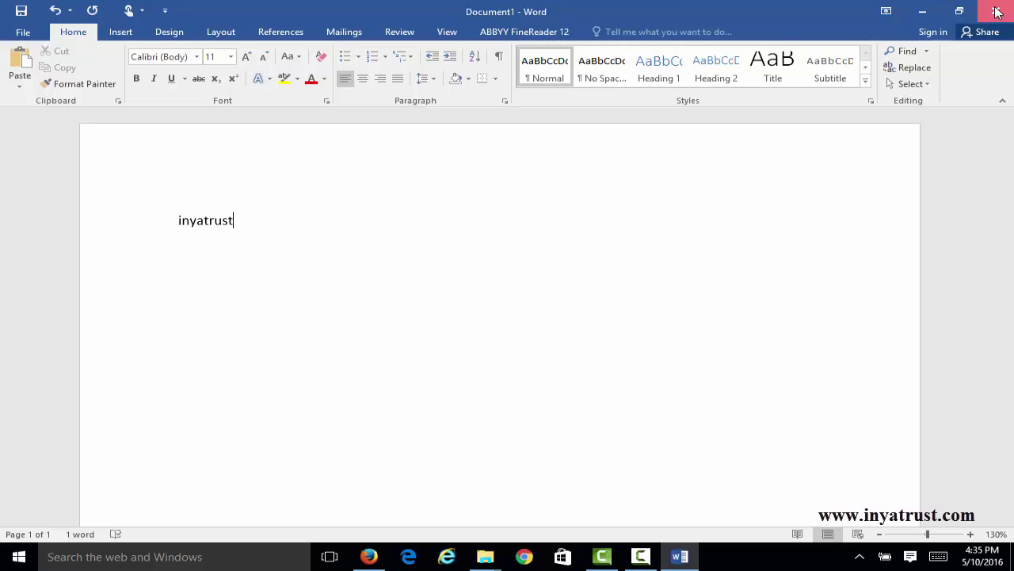
click(500, 307)
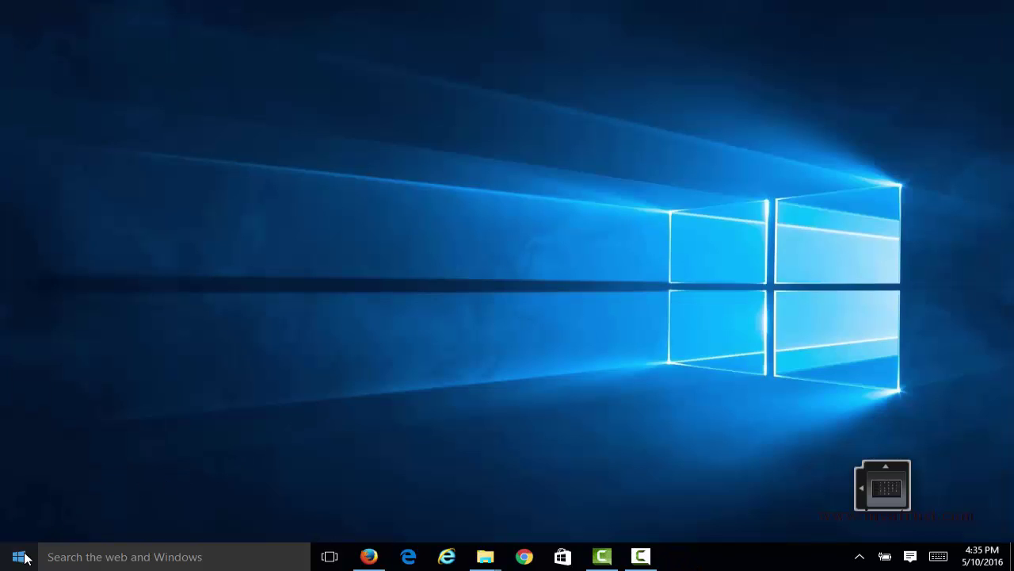
Look through the list of installed apps for Excel 2016, and close the list
click(24, 557)
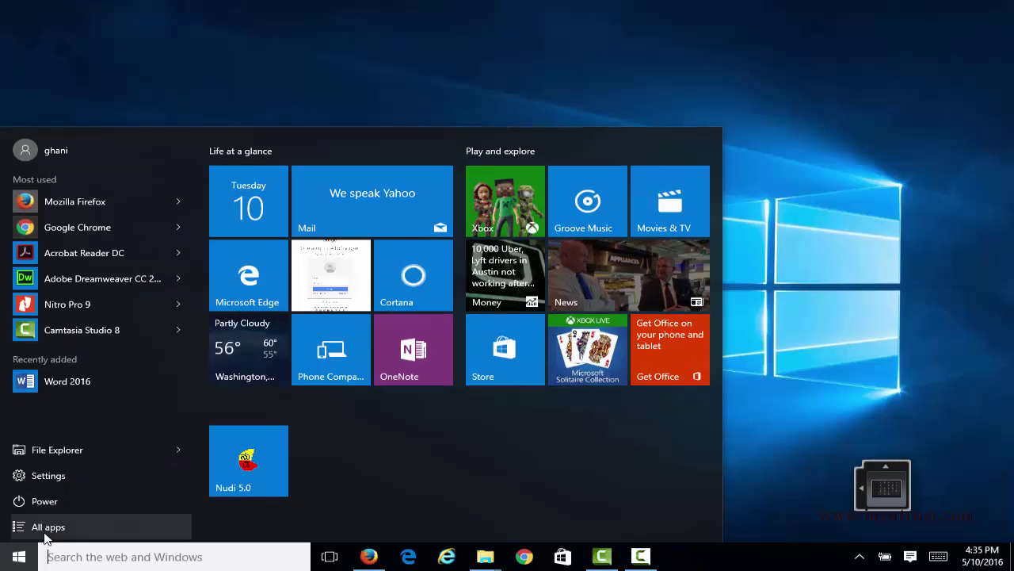
click(45, 536)
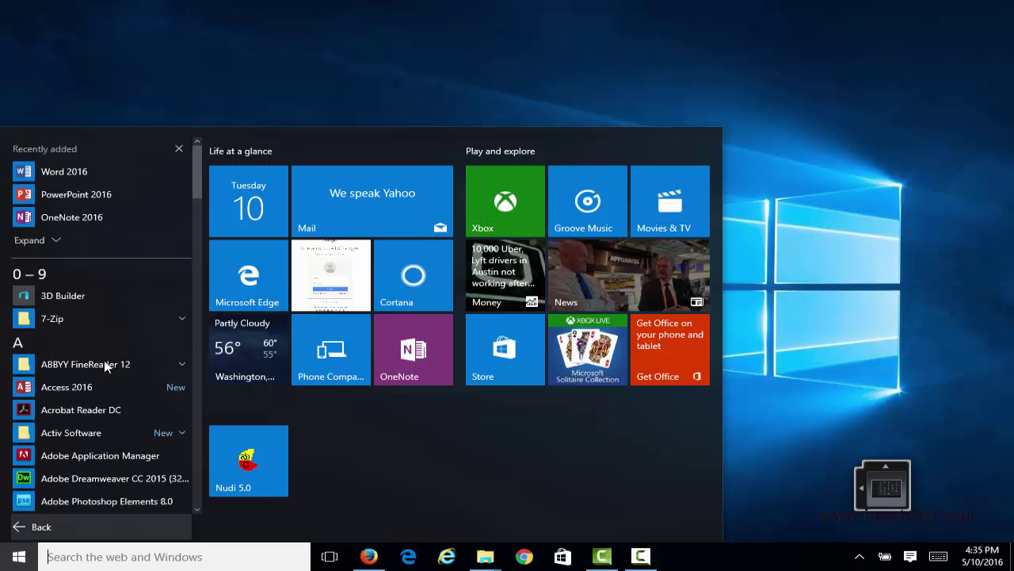
scroll(104, 360, down, 2)
scroll(104, 360, down, 2)
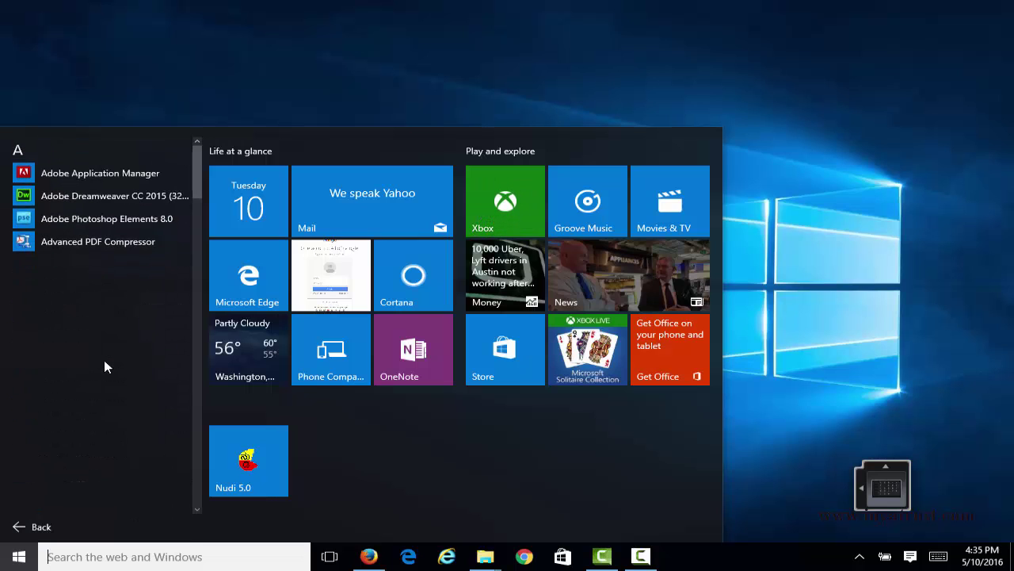
scroll(104, 361, down, 3)
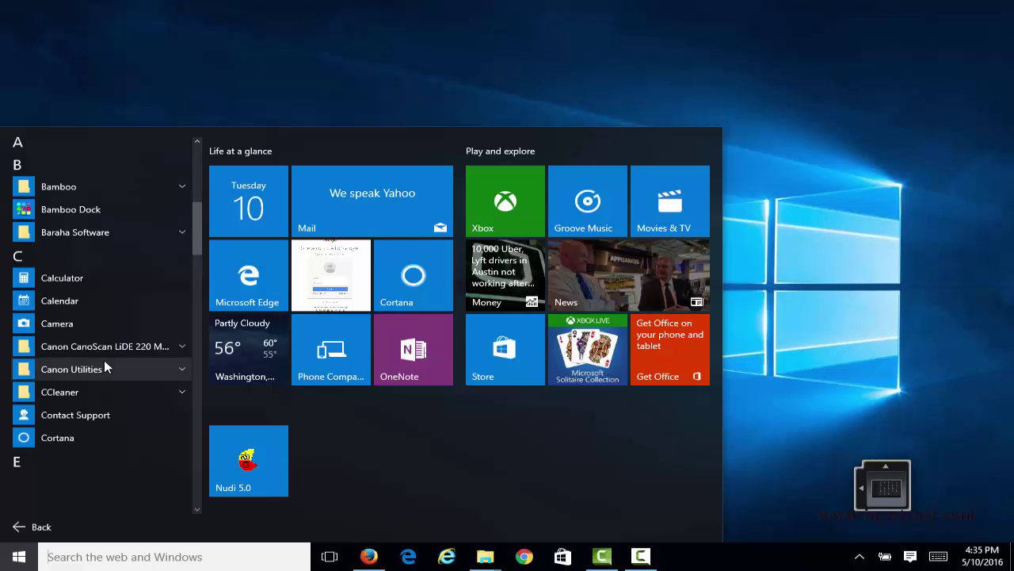
scroll(104, 360, down, 5)
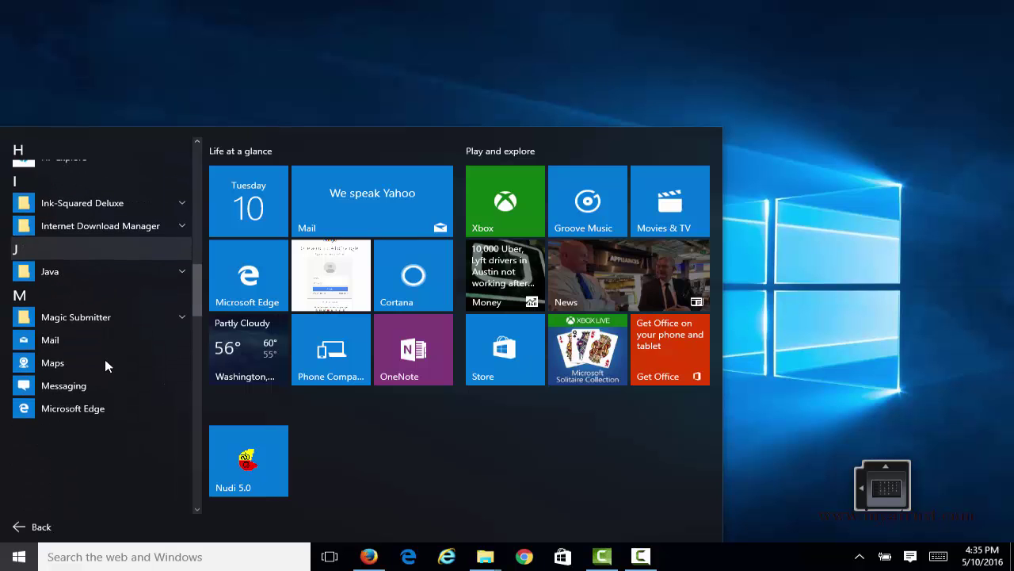
scroll(104, 359, up, 4)
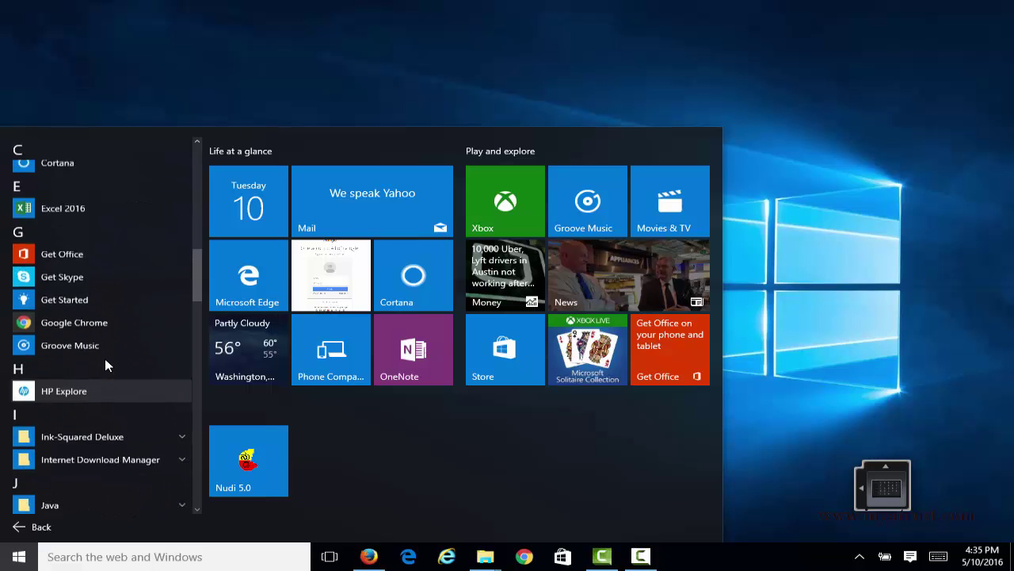
scroll(104, 359, up, 2)
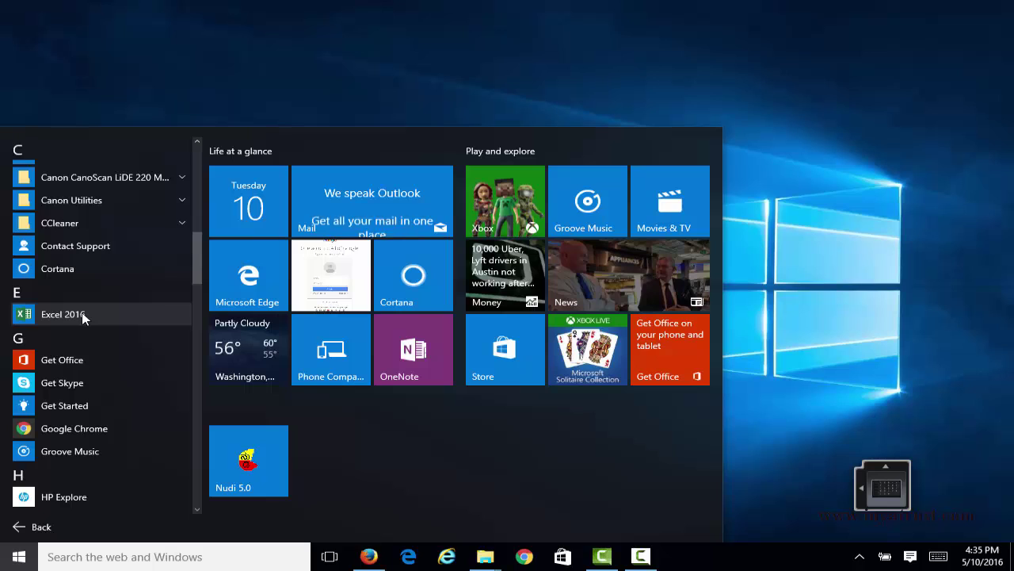
key(Down)
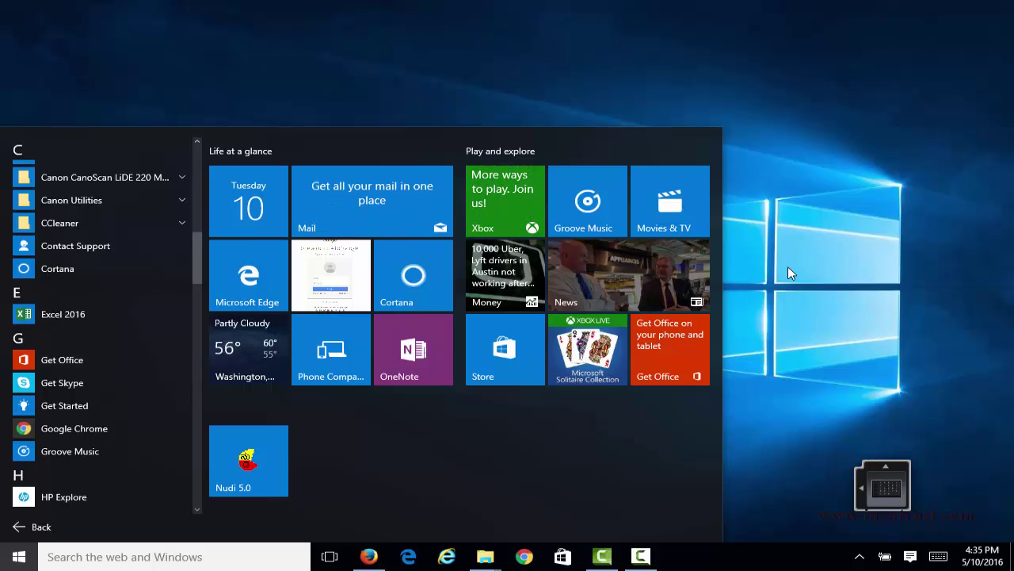
click(787, 267)
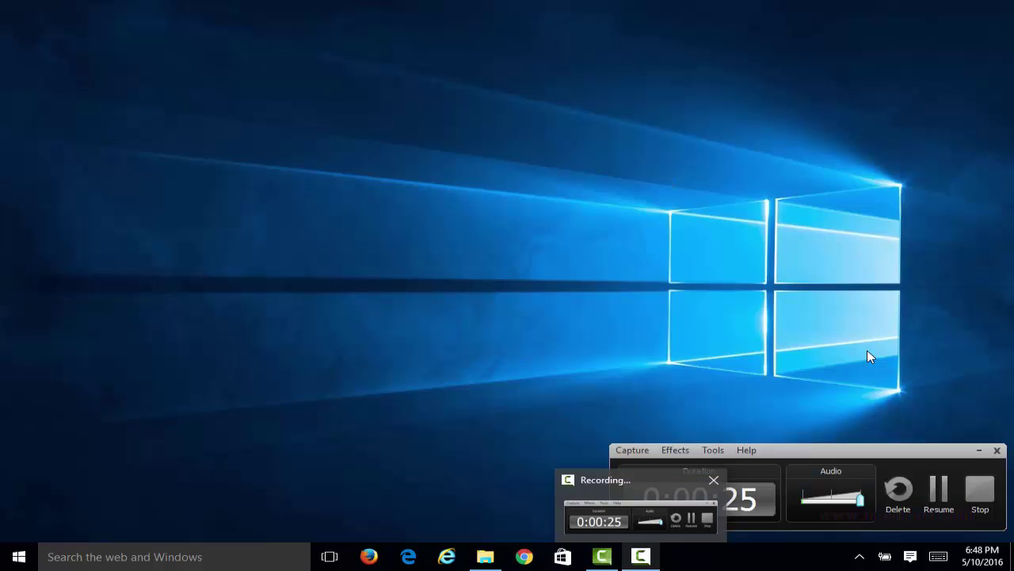
key(F9)
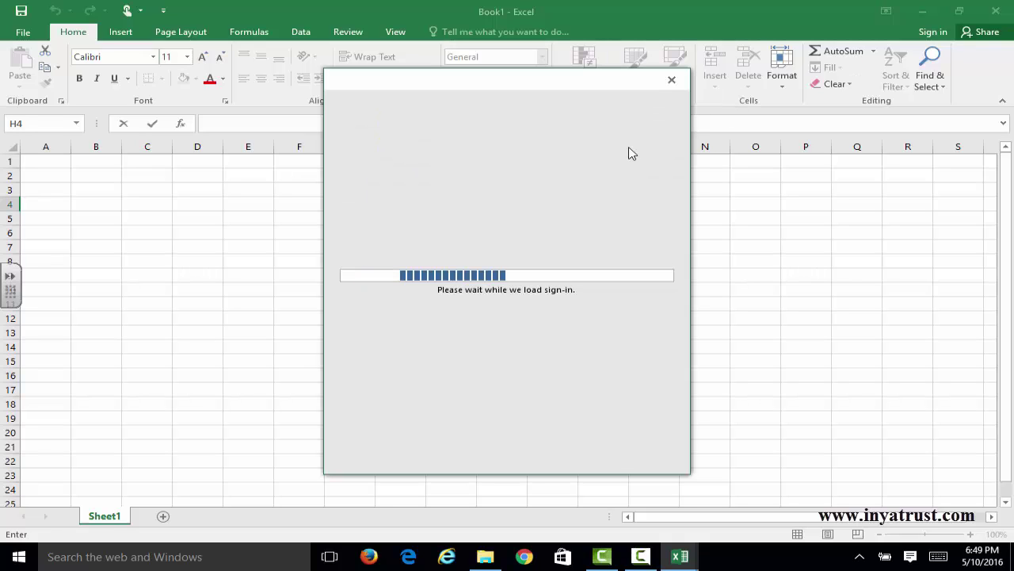
Dismiss the sign-in window over the blank workbook and accept the Microsoft Office License Agreement
click(673, 80)
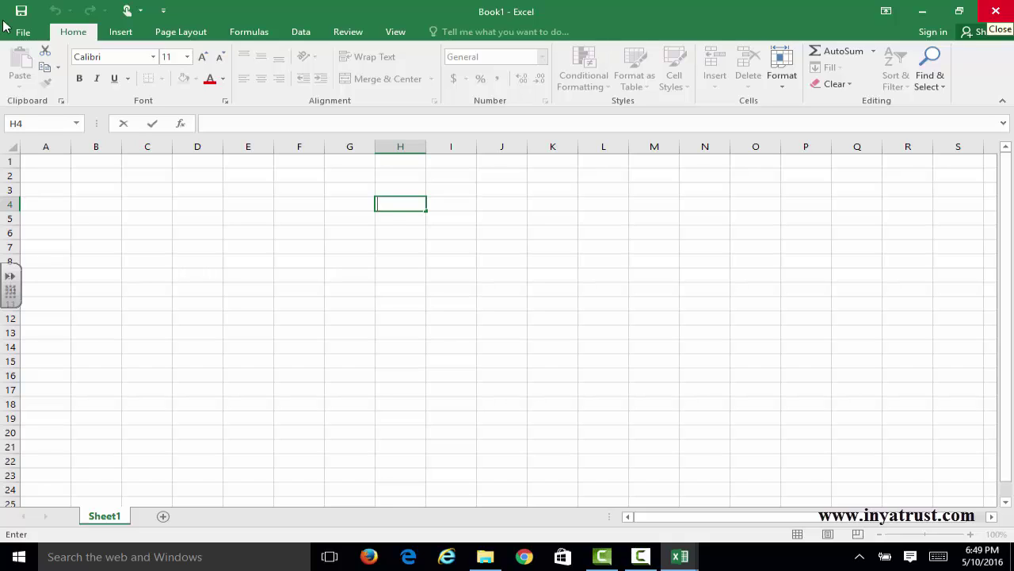
key(Tab)
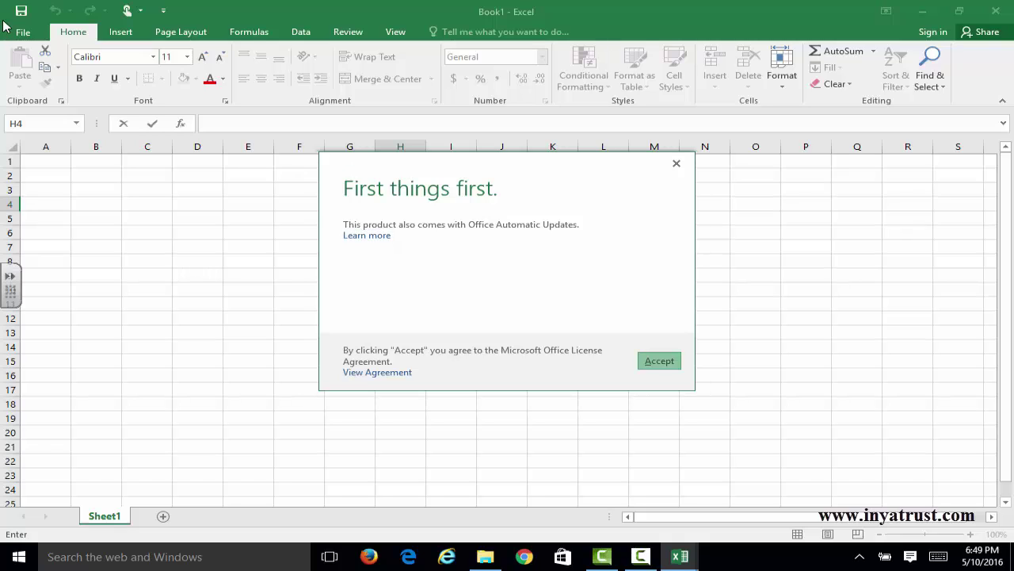
key(Return)
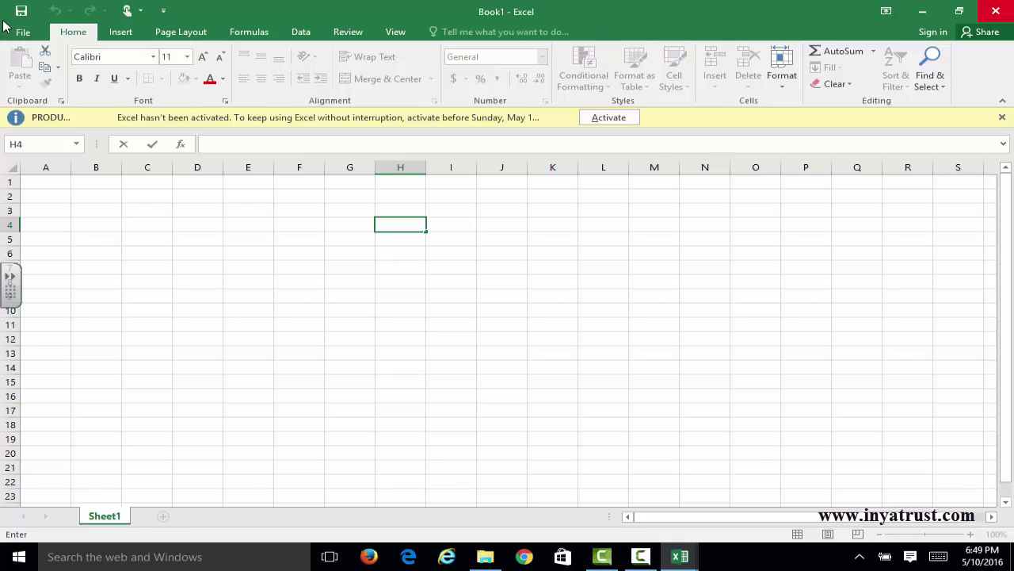
Close Excel without saving the changes to Book1
key(alt+F4)
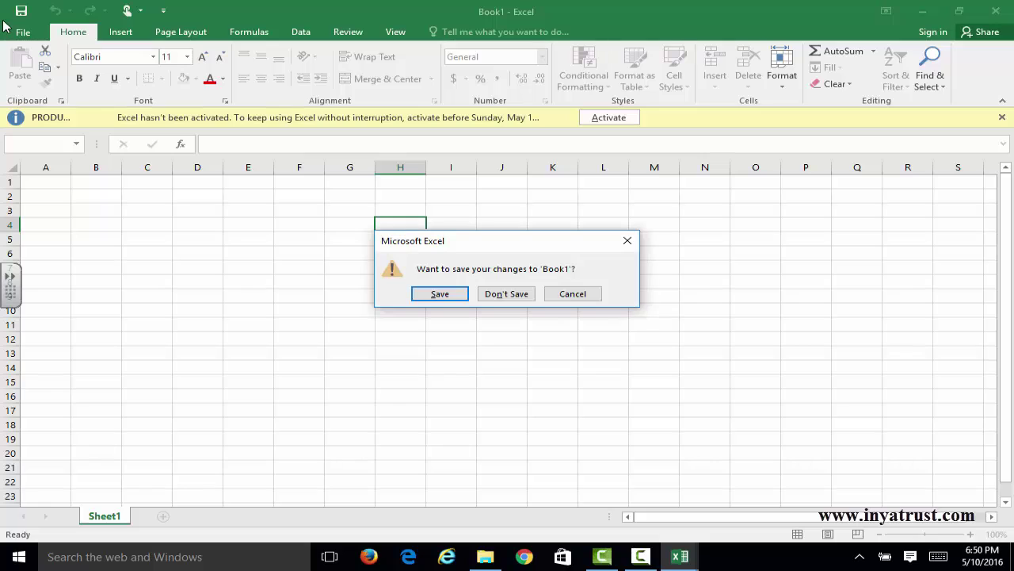
key(n)
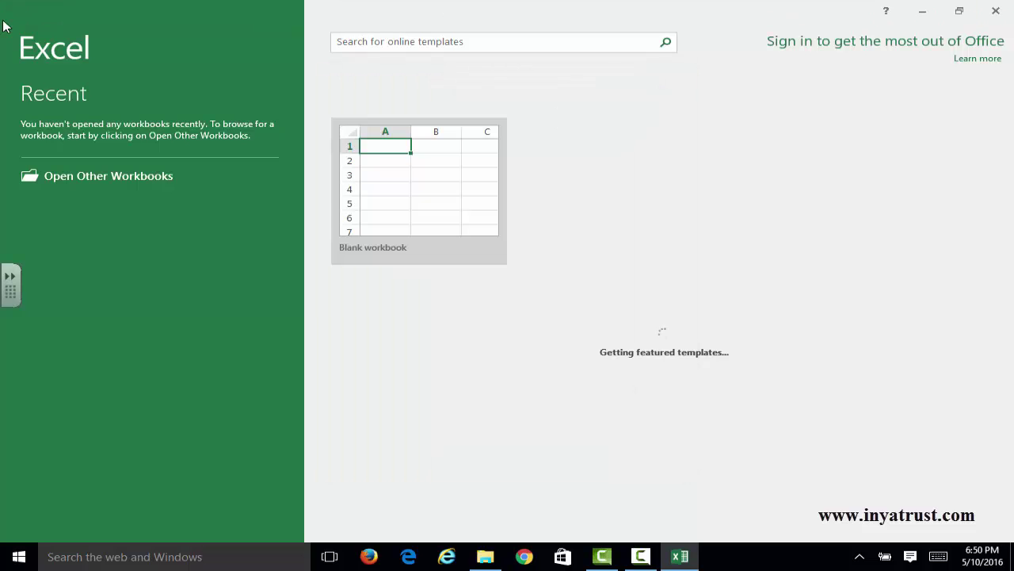
key(Return)
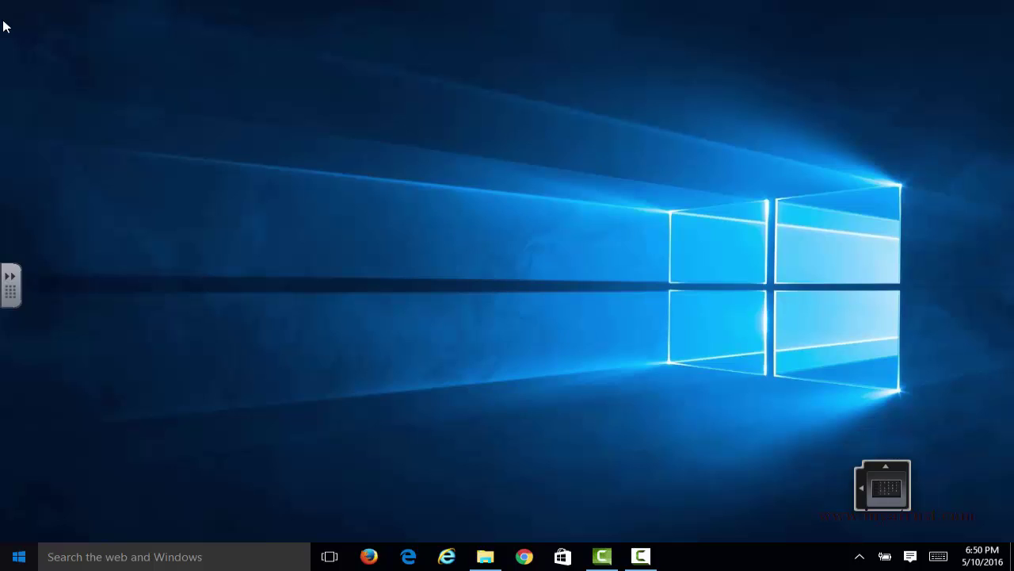
Browse the list of installed apps down to PowerPoint 2016 to check the Office 2016 programs, and close the list
key(super)
key(Return)
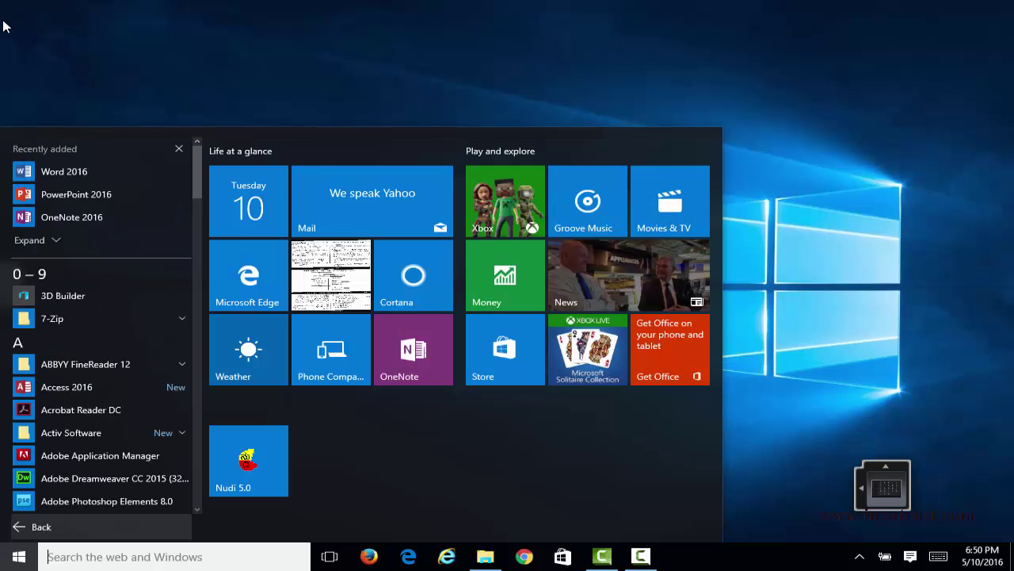
key(Down)
key(Down)
key(Down)
key(Down)
key(Down)
key(Down)
key(Down)
key(Down)
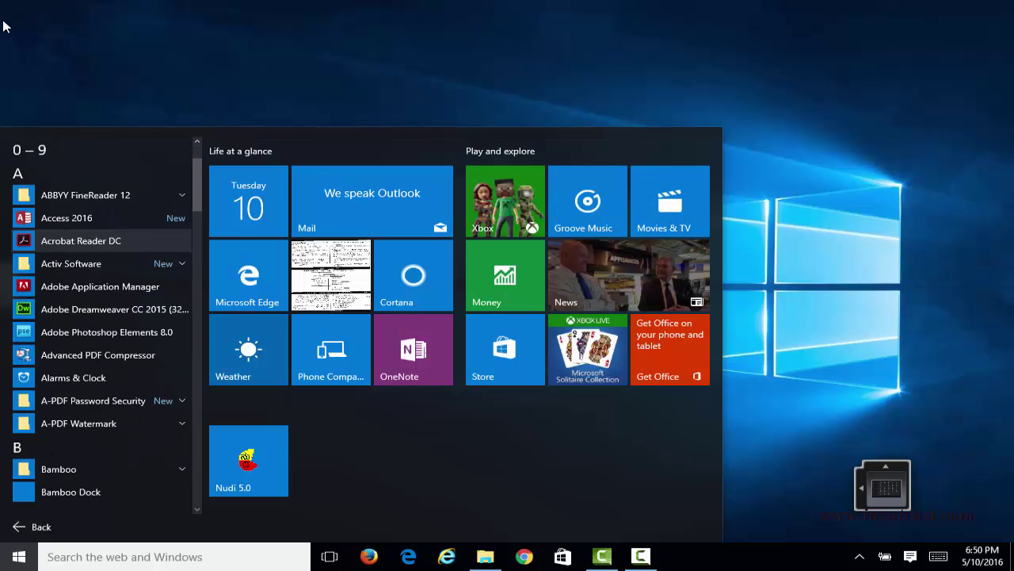
key(Down)
key(Down)
key(Down)
key(Down)
key(Down)
key(Down)
key(Down)
key(Down)
key(Down)
key(Down)
key(Down)
key(Down)
key(Down)
key(Down)
key(Down)
key(Down)
key(Down)
key(Down)
key(Down)
key(Down)
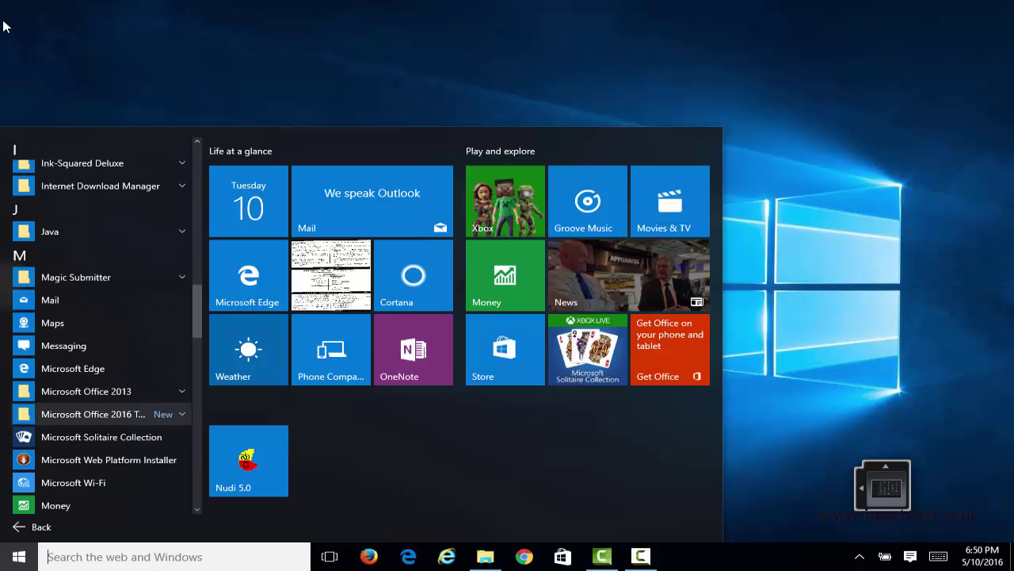
key(Down)
key(Down)
key(Down)
key(Down)
key(Down)
key(Down)
key(Down)
key(Down)
key(Down)
key(Down)
key(Down)
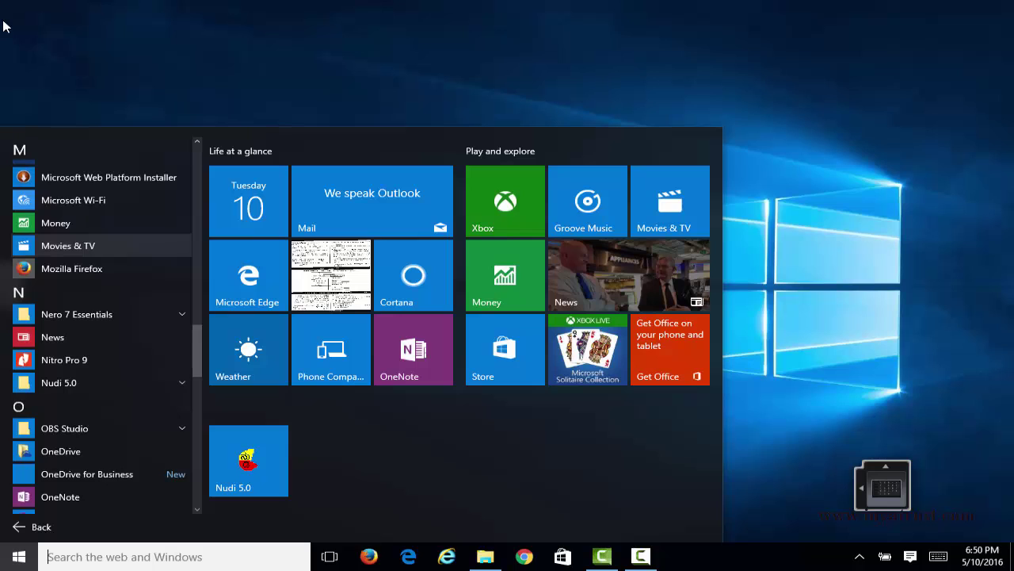
key(Down)
key(Down)
key(Down)
key(Down)
key(Down)
key(Down)
key(Down)
key(Down)
key(Down)
key(Down)
key(Down)
key(Down)
key(Down)
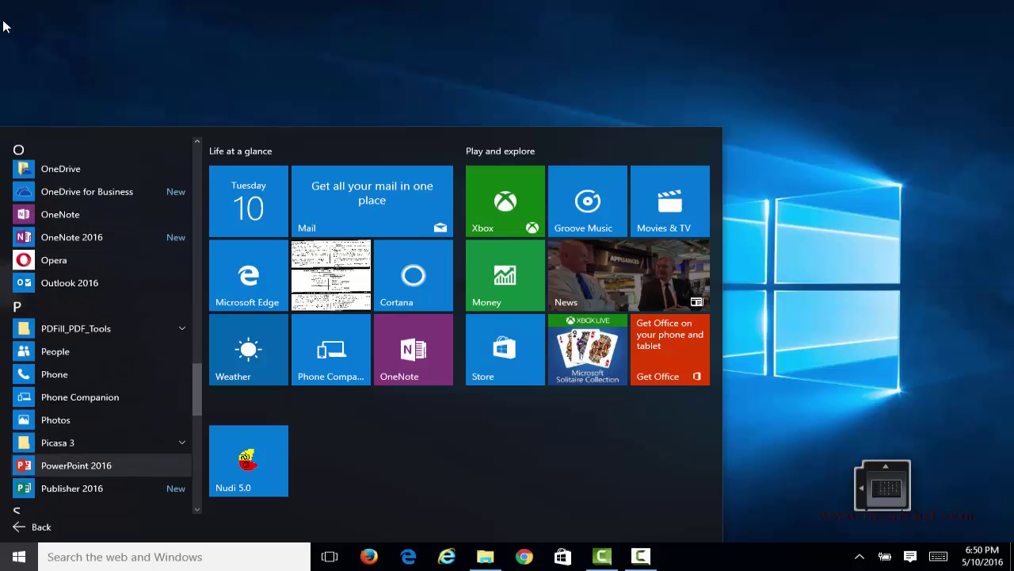
key(Escape)
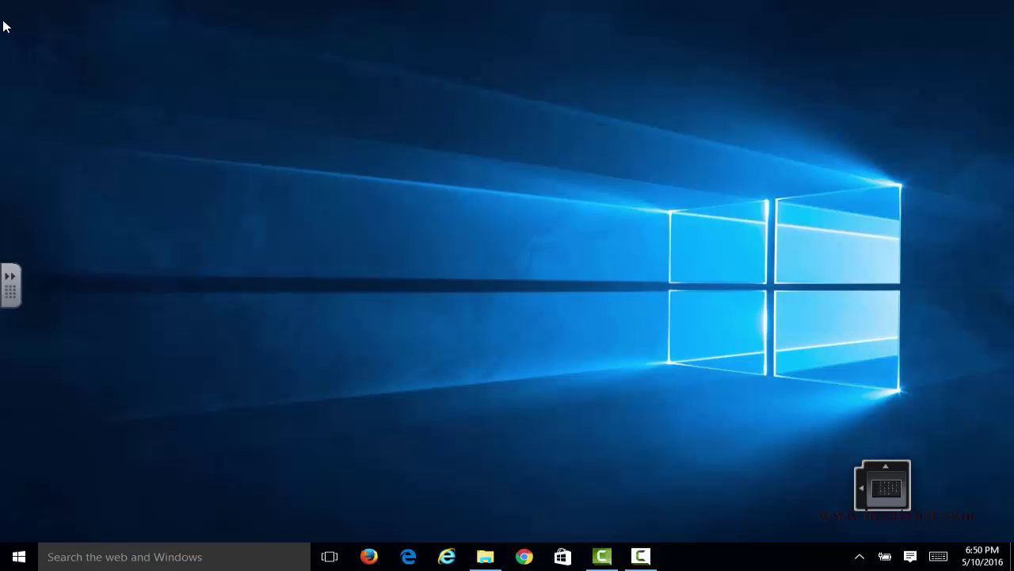